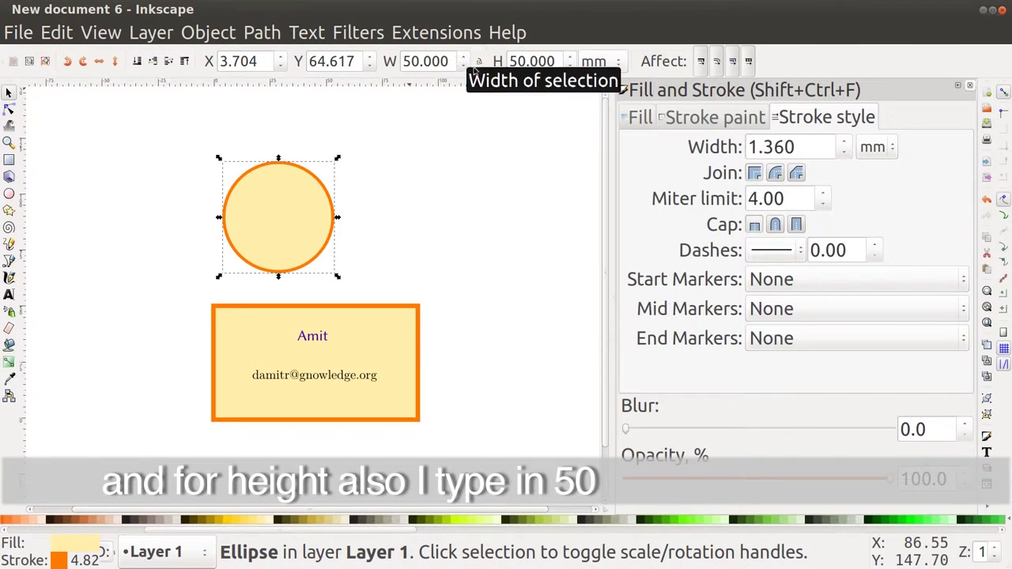
- Lock the circle's width-to-height ratio and set its width to 35 mm
{"action": "left_click", "coordinate": [478, 68]}
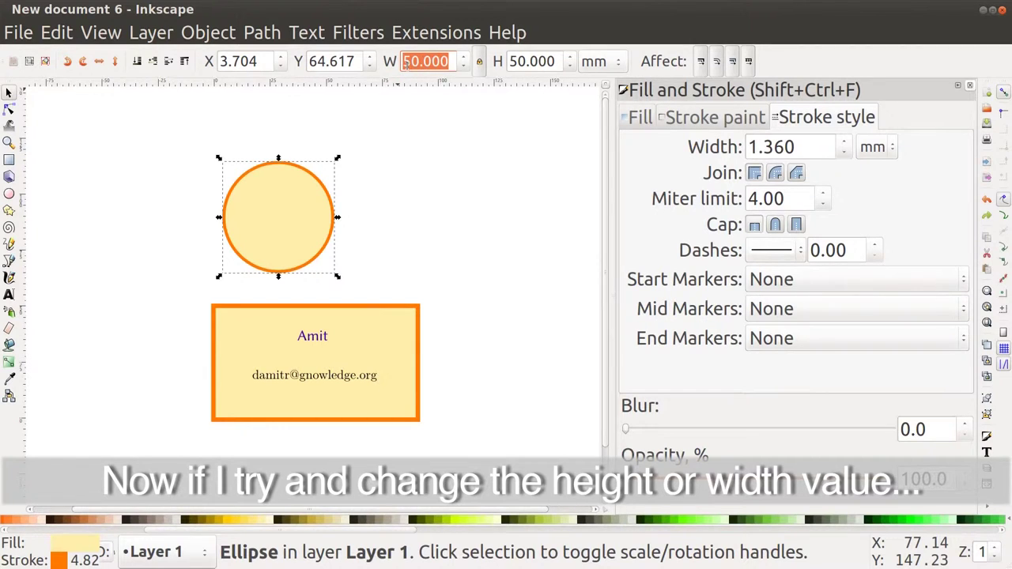
{"action": "type", "text": "35"}
{"action": "key", "text": "Return"}
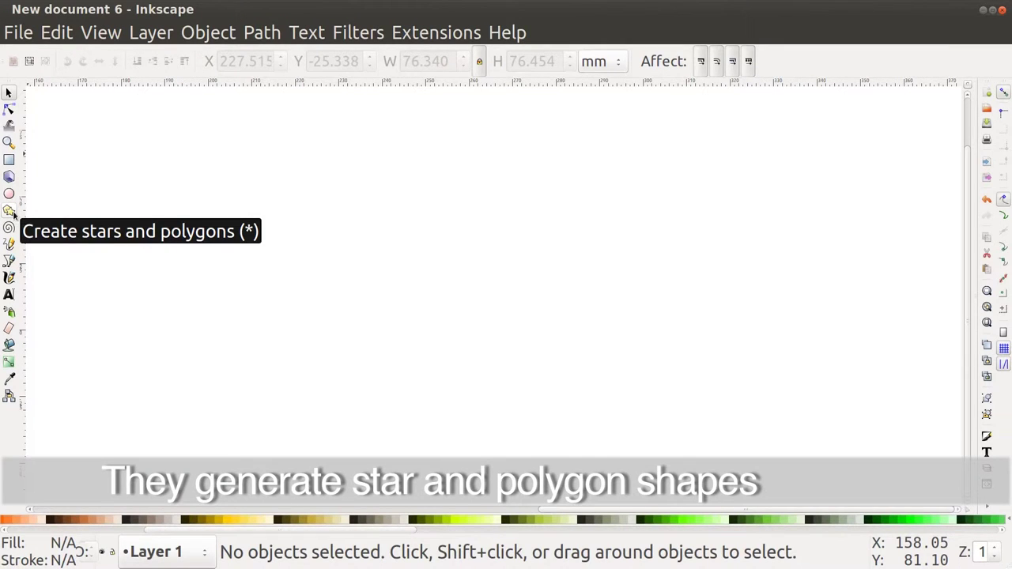
- Draw a five-pointed star about 98 mm wide and 103 mm high on the empty canvas and reposition it
{"action": "left_click", "coordinate": [9, 211]}
{"action": "left_click_drag", "start_coordinate": [260, 225], "coordinate": [379, 309]}
{"action": "left_click", "coordinate": [9, 93]}
{"action": "left_click_drag", "start_coordinate": [260, 215], "coordinate": [344, 268]}
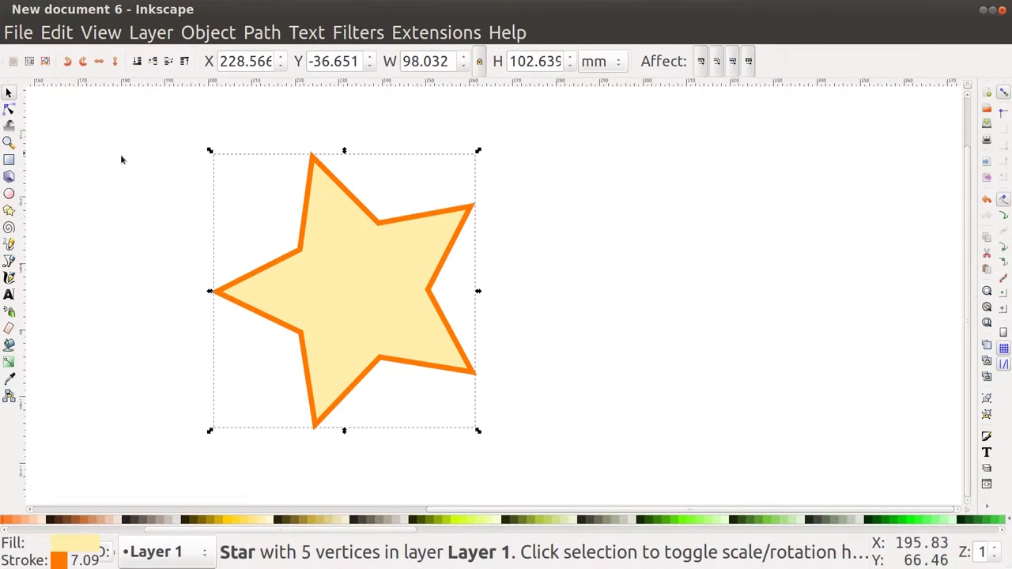
- Increase the star's number of corners to 9
{"action": "left_click", "coordinate": [9, 211]}
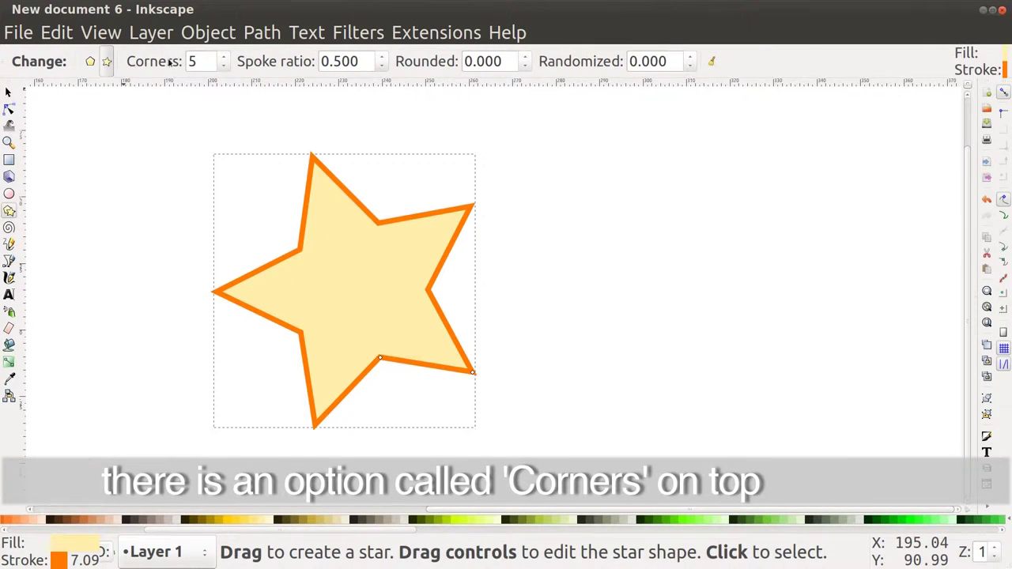
{"action": "left_click", "coordinate": [226, 58]}
{"action": "left_click", "coordinate": [226, 58]}
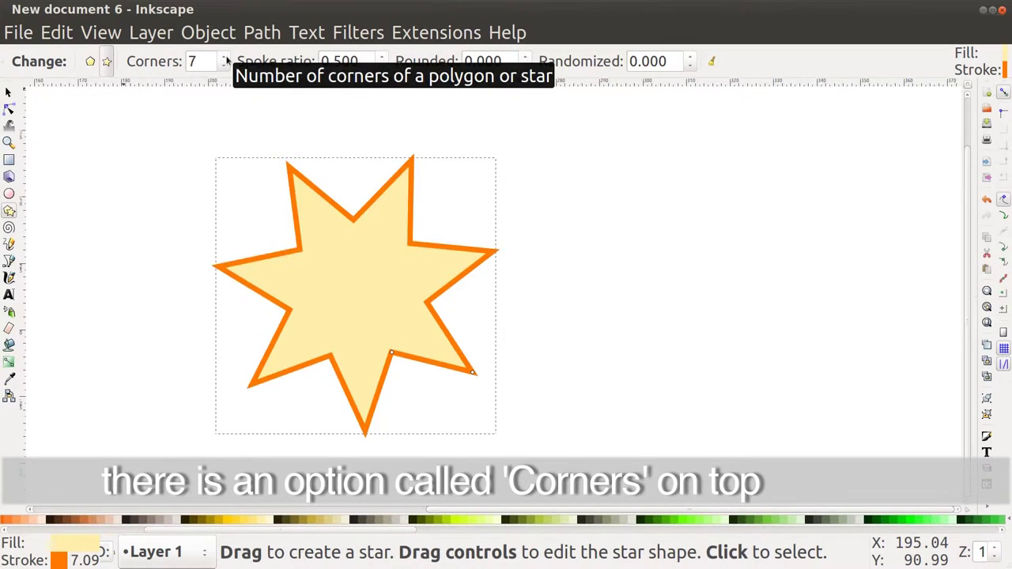
{"action": "left_click", "coordinate": [226, 58]}
{"action": "left_click", "coordinate": [226, 58]}
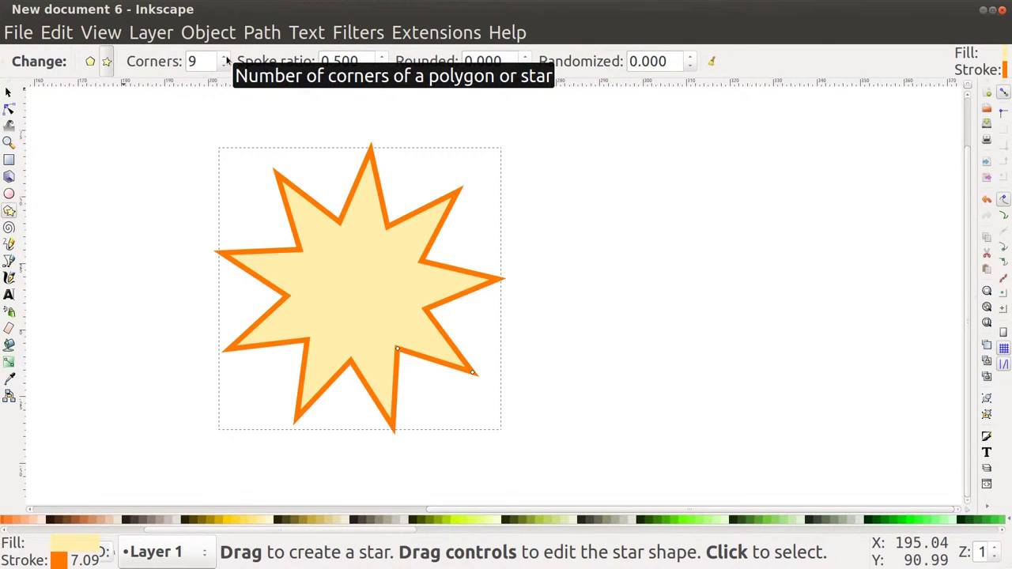
- Change the star to a regular polygon and back to a star, and set its corners to 10
{"action": "left_click", "coordinate": [93, 65]}
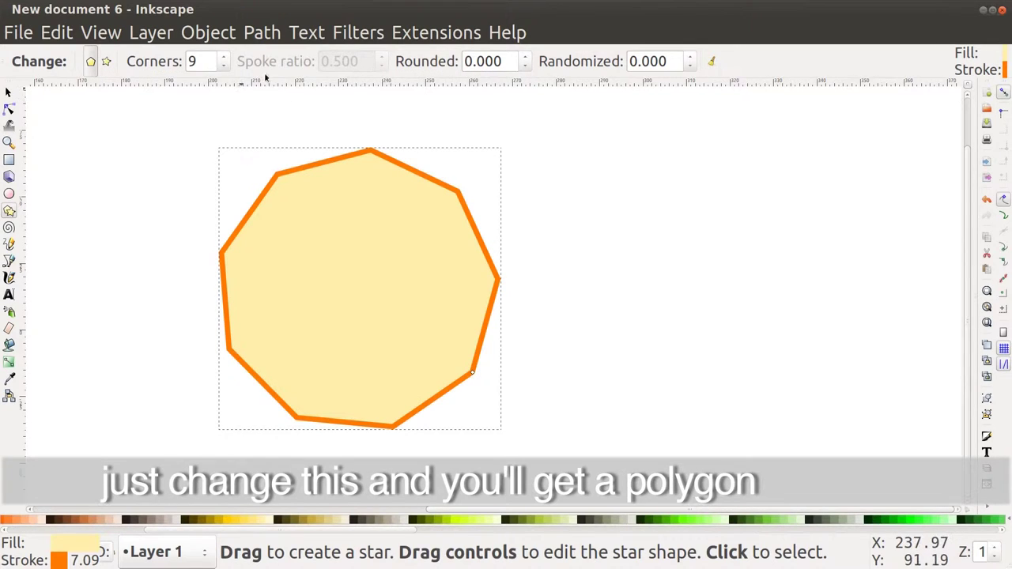
{"action": "left_click", "coordinate": [108, 61]}
{"action": "left_click", "coordinate": [224, 58]}
{"action": "scroll", "coordinate": [385, 57], "scroll_direction": "up", "scroll_amount": 5}
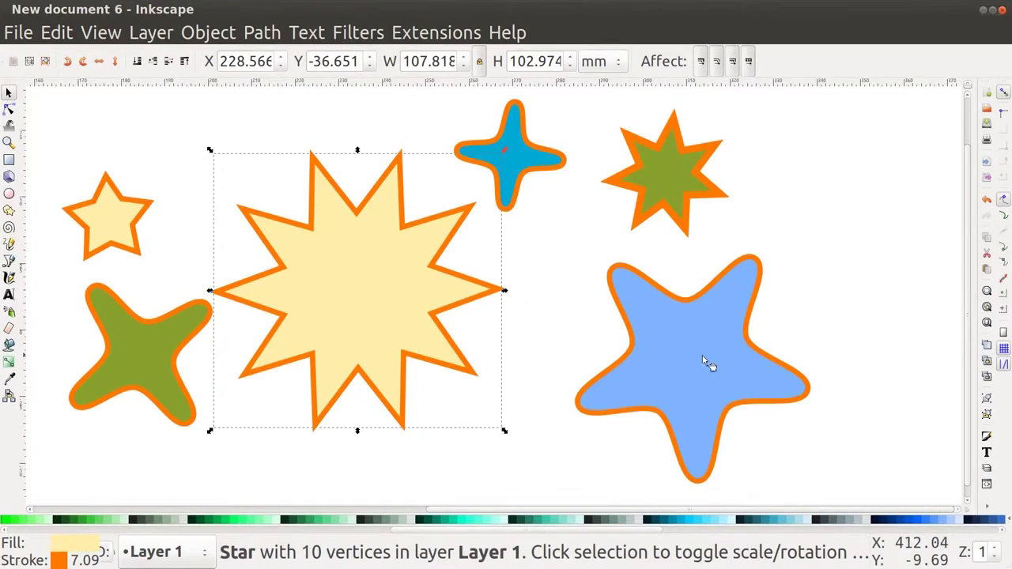
- Draw spirals around the stars, setting the divergence of the three-turn spiral above them to 1.220
{"action": "left_click", "coordinate": [704, 358]}
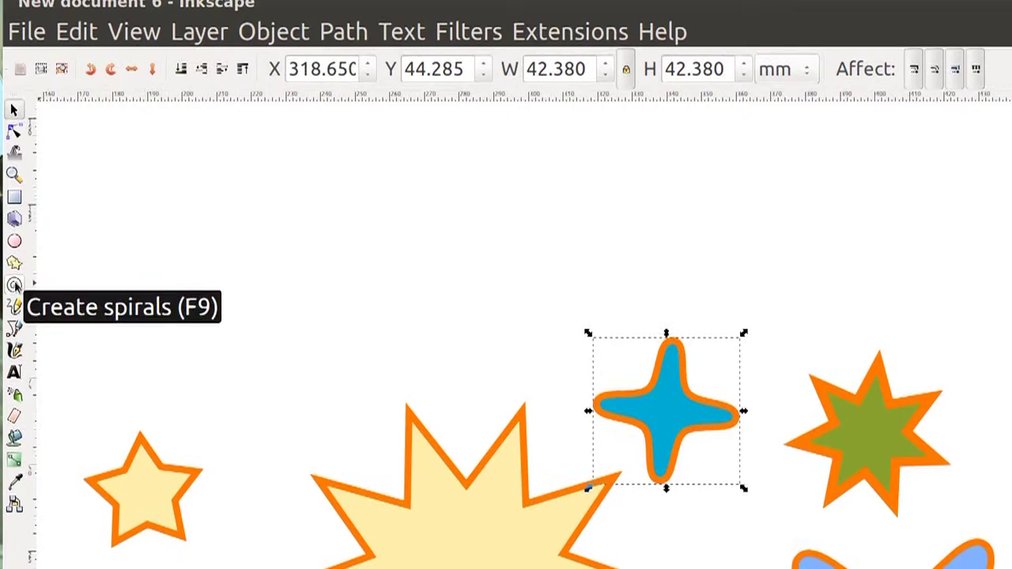
{"action": "left_click", "coordinate": [14, 286]}
{"action": "left_click_drag", "start_coordinate": [323, 243], "coordinate": [436, 351]}
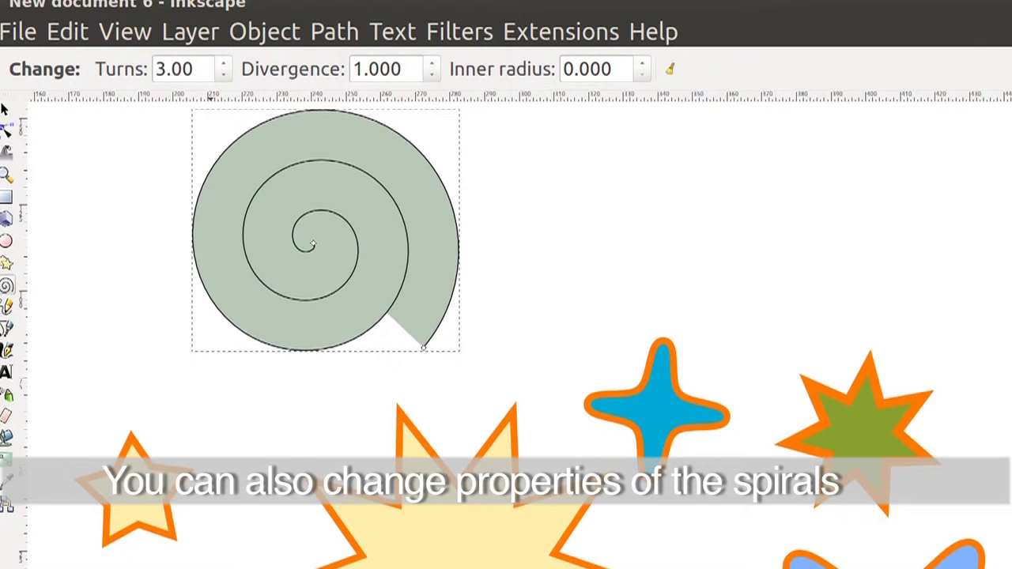
{"action": "scroll", "coordinate": [434, 66], "scroll_direction": "up", "scroll_amount": 20}
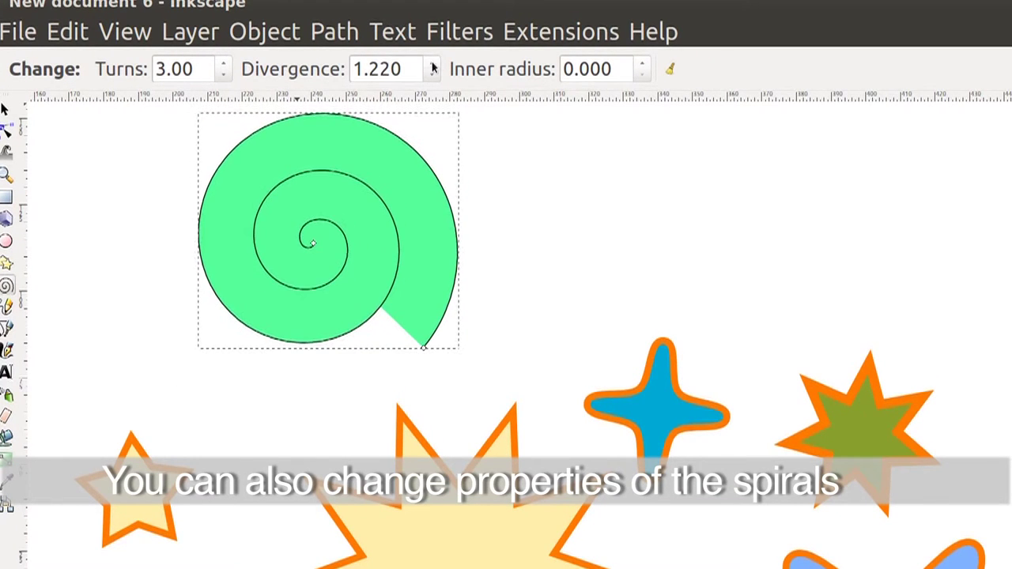
{"action": "left_click_drag", "start_coordinate": [721, 257], "coordinate": [586, 298]}
{"action": "left_click_drag", "start_coordinate": [150, 343], "coordinate": [244, 424]}
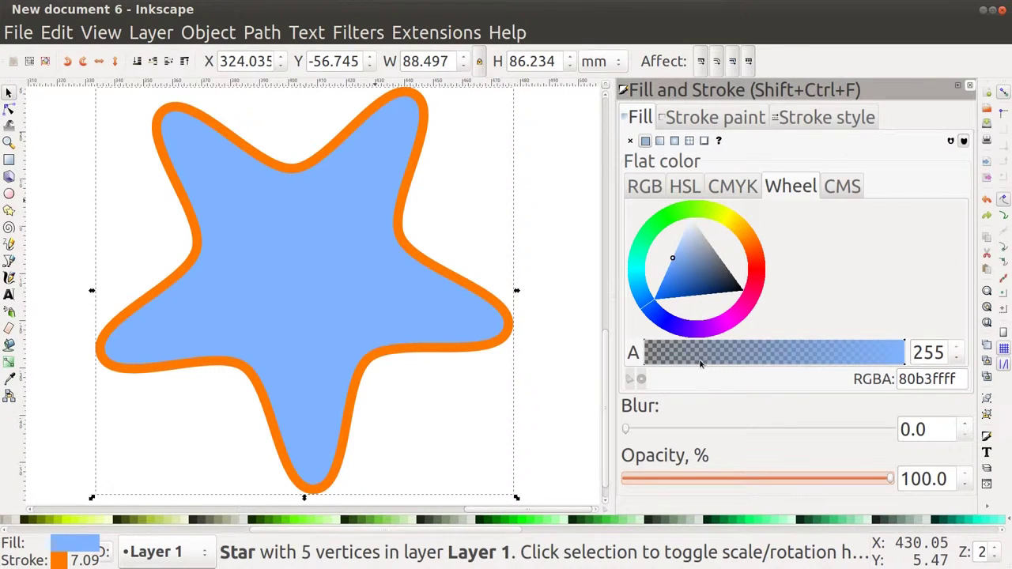
- Lower the blue star's fill alpha to 31 and restore it to 255
{"action": "left_click", "coordinate": [902, 352]}
{"action": "left_click_drag", "start_coordinate": [832, 346], "coordinate": [677, 347]}
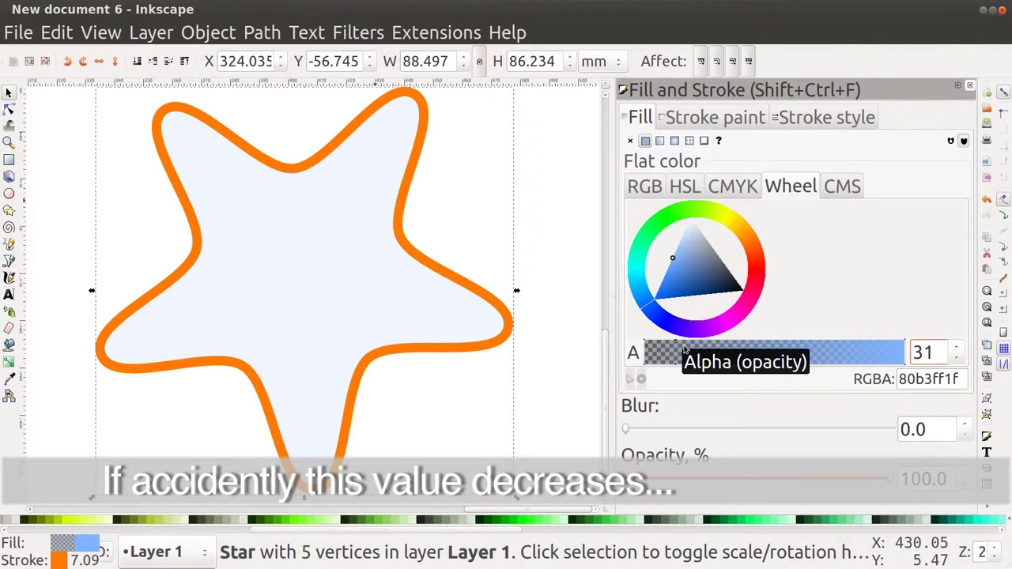
{"action": "left_click", "coordinate": [747, 346]}
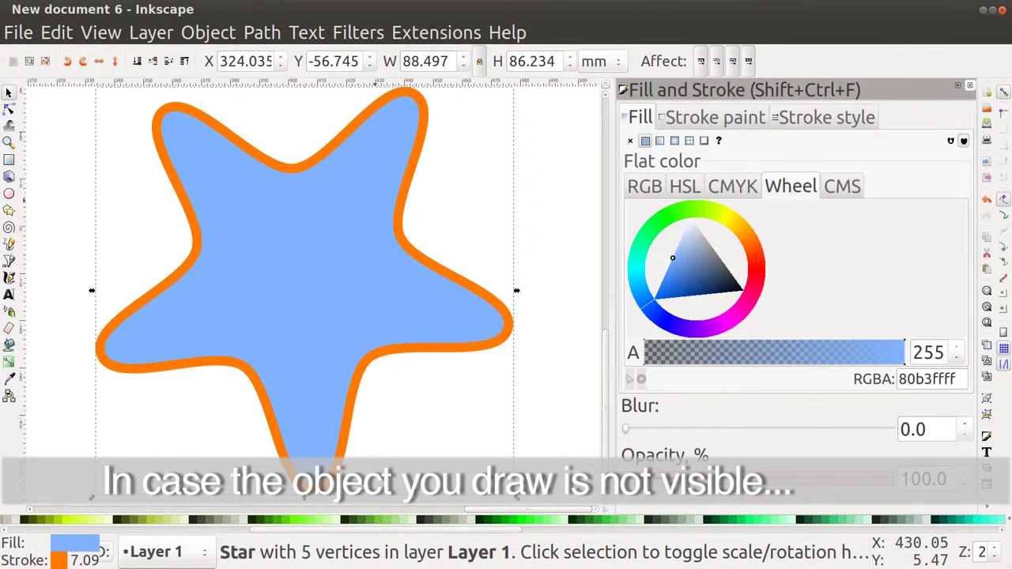
- Lower the blue star's overall opacity to 0% and raise it back to about 96%
{"action": "left_click", "coordinate": [673, 480]}
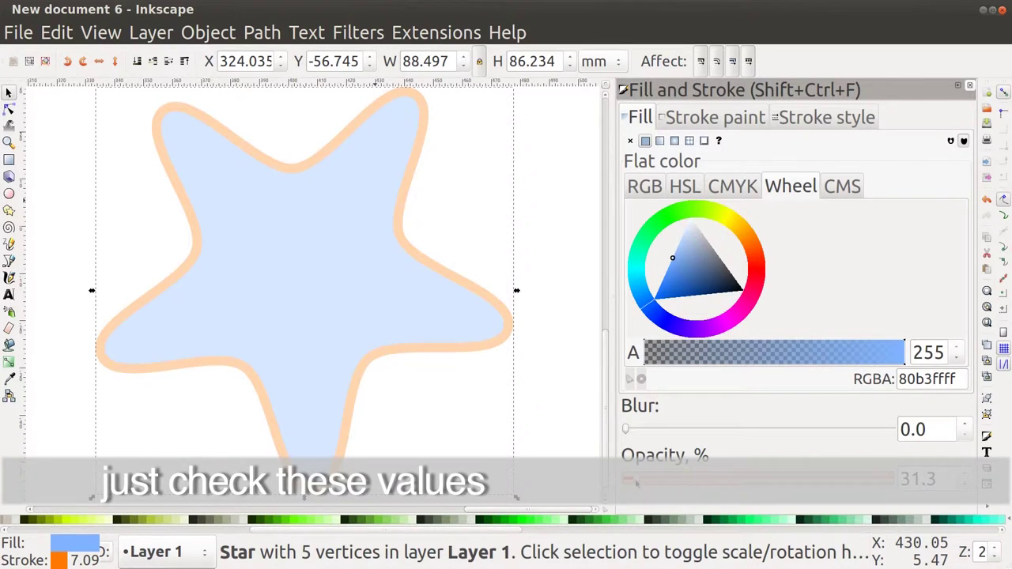
{"action": "key", "text": "Home"}
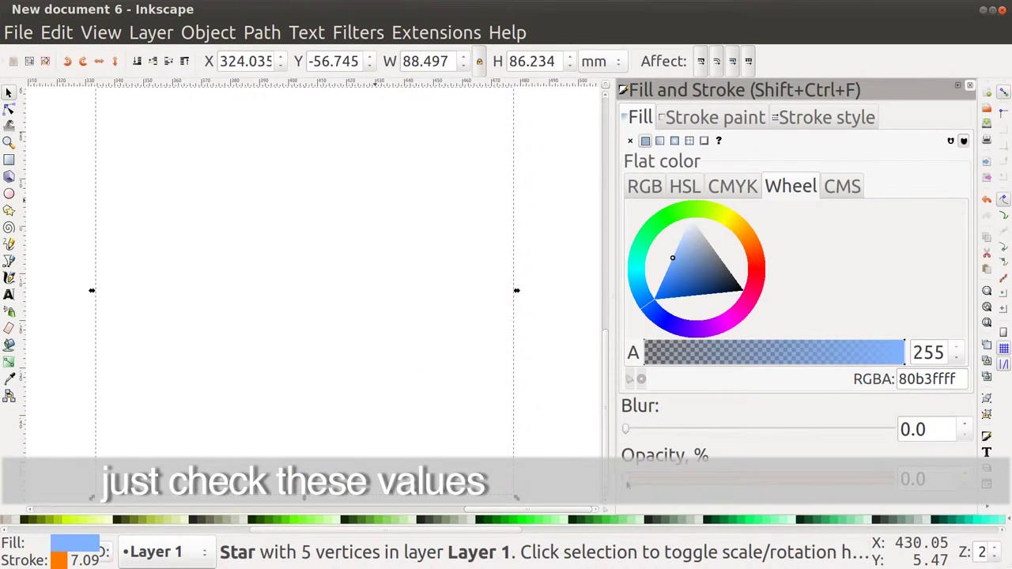
{"action": "left_click", "coordinate": [663, 485]}
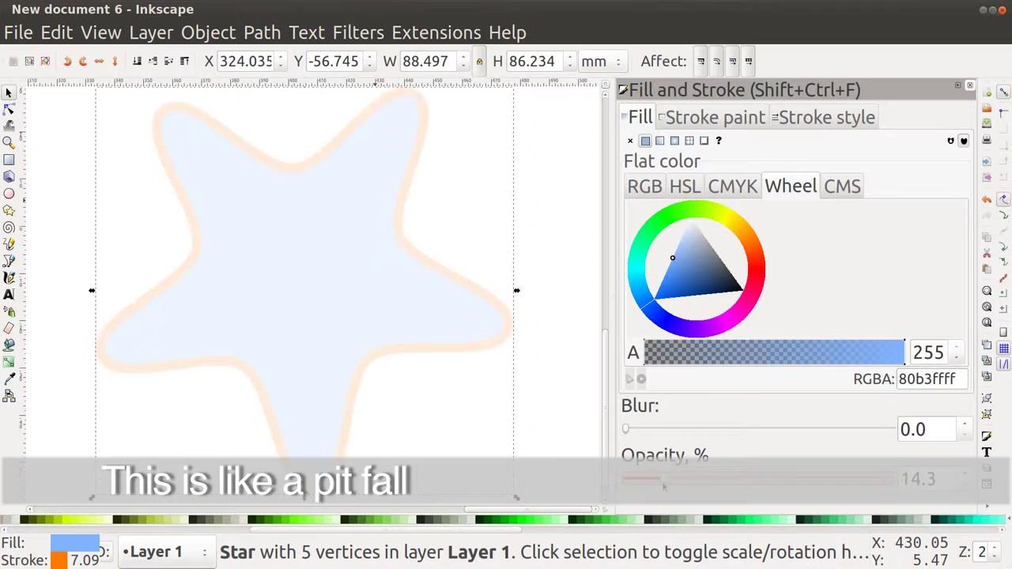
{"action": "left_click_drag", "start_coordinate": [682, 485], "coordinate": [893, 482]}
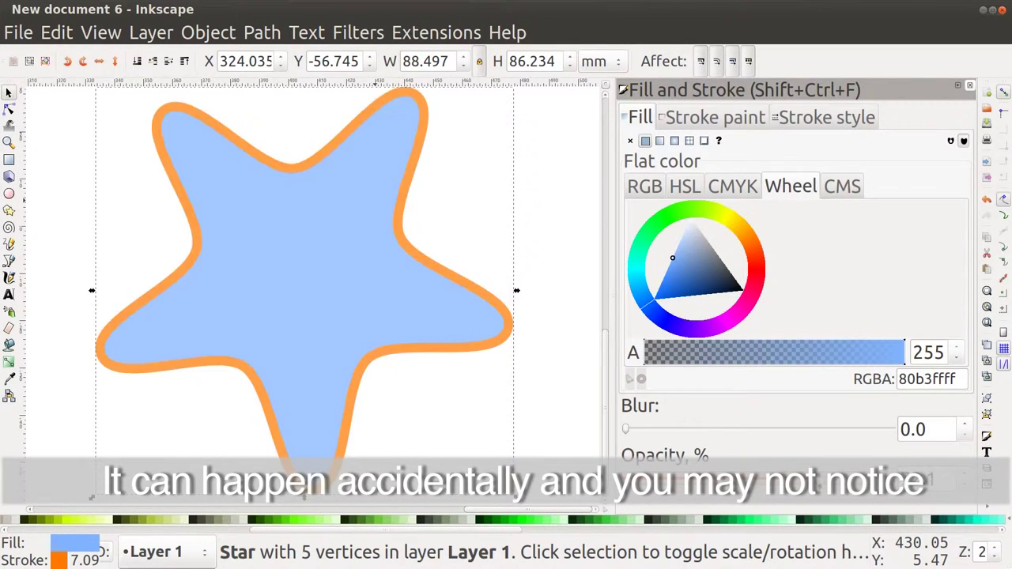
{"action": "left_click_drag", "start_coordinate": [798, 482], "coordinate": [899, 479]}
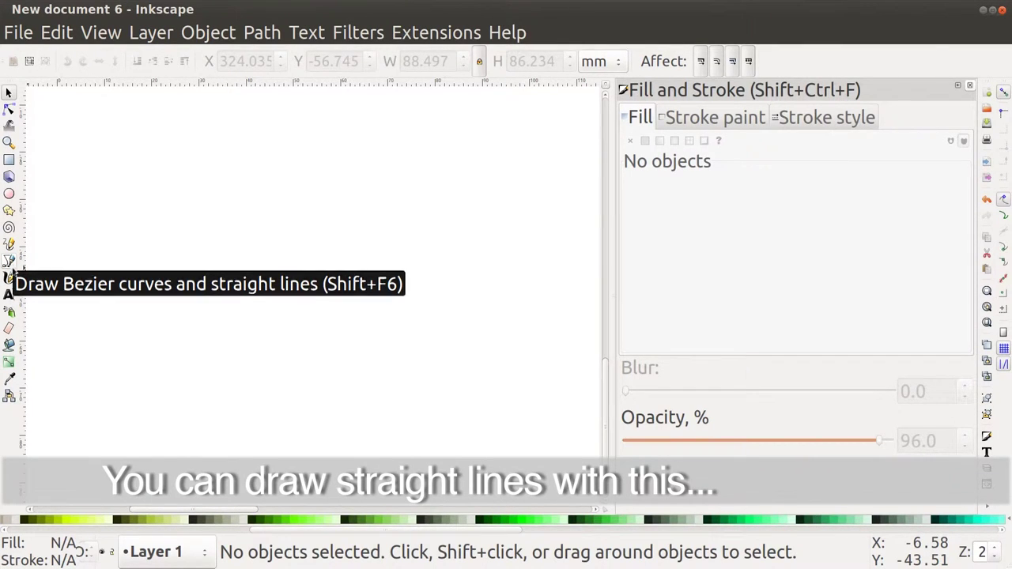
- Draw two freehand lines with the Pencil tool, an open arc and a rounded loop beside it
{"action": "left_click", "coordinate": [8, 245]}
{"action": "left_click_drag", "start_coordinate": [166, 209], "coordinate": [237, 261]}
{"action": "mouse_move", "coordinate": [292, 249]}
{"action": "left_mouse_down"}
{"action": "mouse_move", "coordinate": [346, 250]}
{"action": "mouse_move", "coordinate": [270, 262]}
{"action": "mouse_move", "coordinate": [263, 252]}
{"action": "left_mouse_up"}
- Draw a closed, curved path below the freehand lines with the Bezier tool, ending at its starting node
{"action": "left_click", "coordinate": [9, 261]}
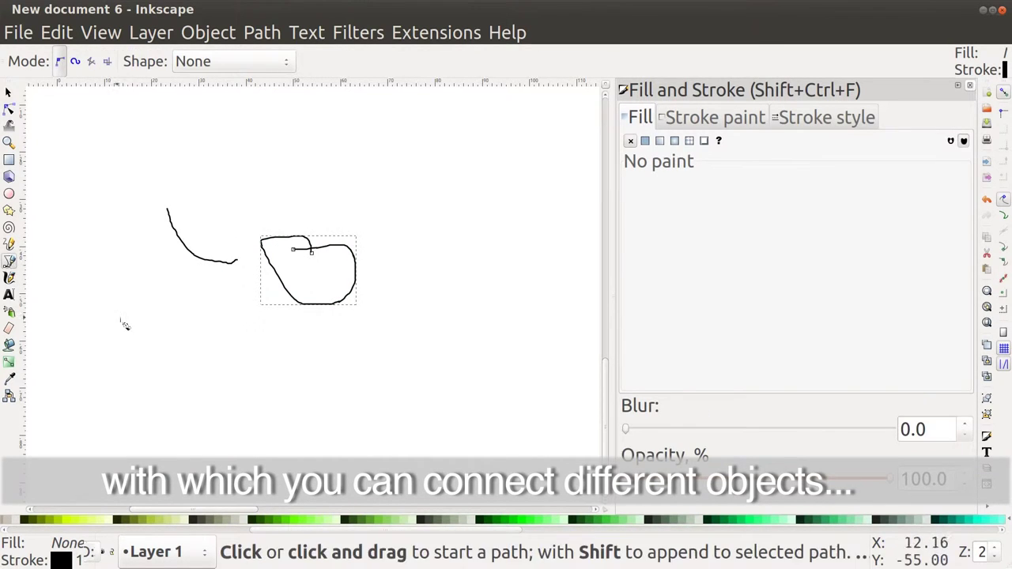
{"action": "left_click", "coordinate": [120, 321]}
{"action": "left_click_drag", "start_coordinate": [201, 359], "coordinate": [261, 371]}
{"action": "left_click_drag", "start_coordinate": [450, 316], "coordinate": [438, 261]}
{"action": "left_click", "coordinate": [337, 306]}
{"action": "left_click", "coordinate": [206, 340]}
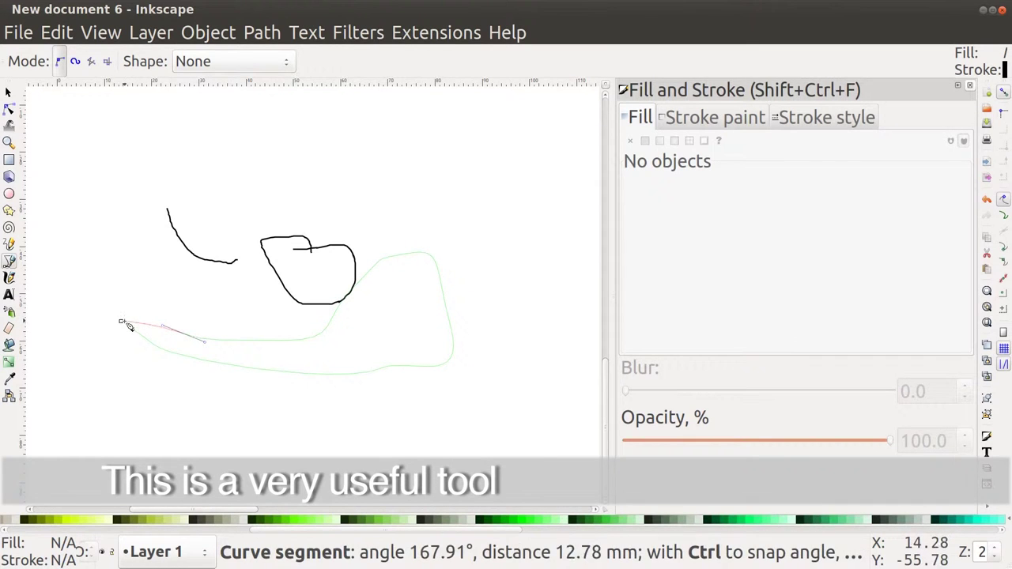
{"action": "left_click", "coordinate": [121, 321]}
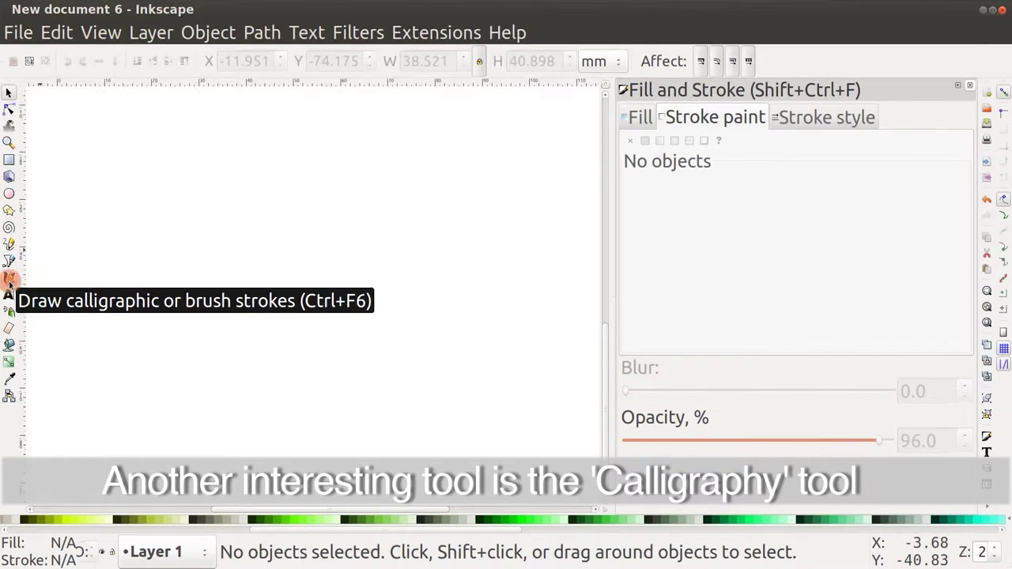
- Draw three calligraphic strokes side by side in the shapes of I, V and S
{"action": "left_click", "coordinate": [9, 279]}
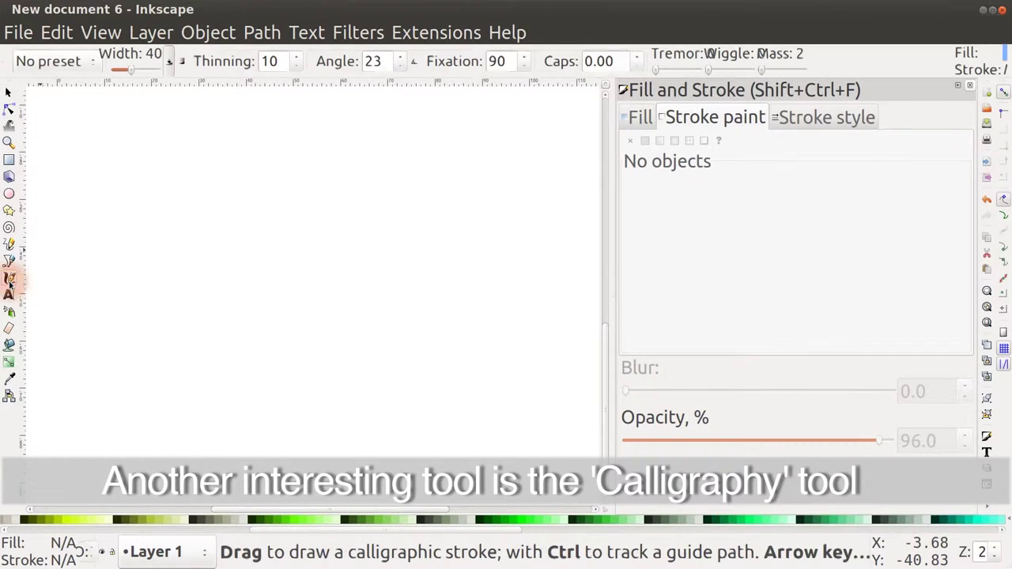
{"action": "left_click_drag", "start_coordinate": [181, 181], "coordinate": [173, 333]}
{"action": "mouse_move", "coordinate": [258, 180]}
{"action": "left_mouse_down"}
{"action": "mouse_move", "coordinate": [273, 324]}
{"action": "mouse_move", "coordinate": [309, 150]}
{"action": "left_mouse_up"}
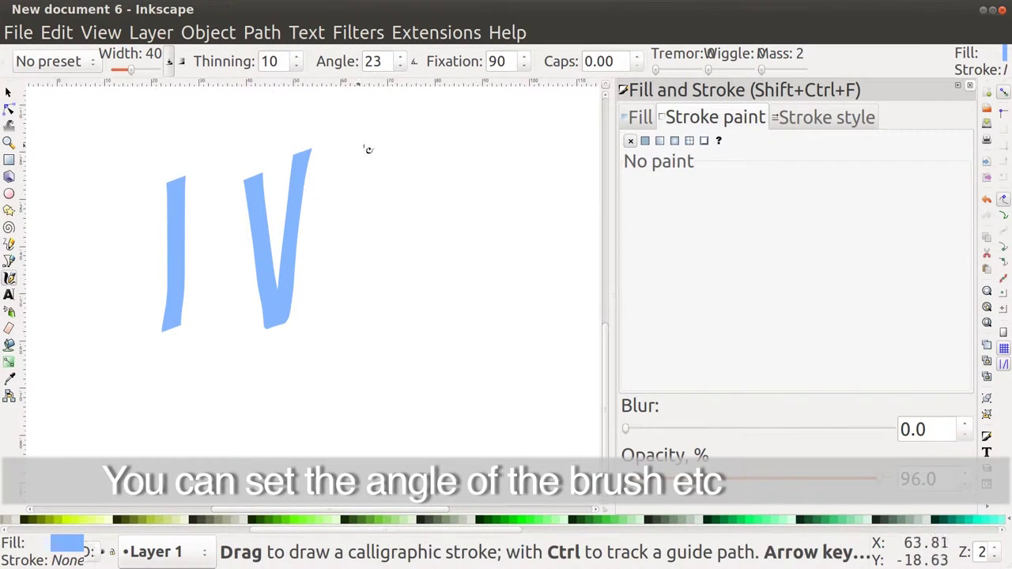
{"action": "mouse_move", "coordinate": [389, 155]}
{"action": "left_mouse_down"}
{"action": "mouse_move", "coordinate": [348, 203]}
{"action": "mouse_move", "coordinate": [362, 243]}
{"action": "mouse_move", "coordinate": [320, 277]}
{"action": "left_mouse_up"}
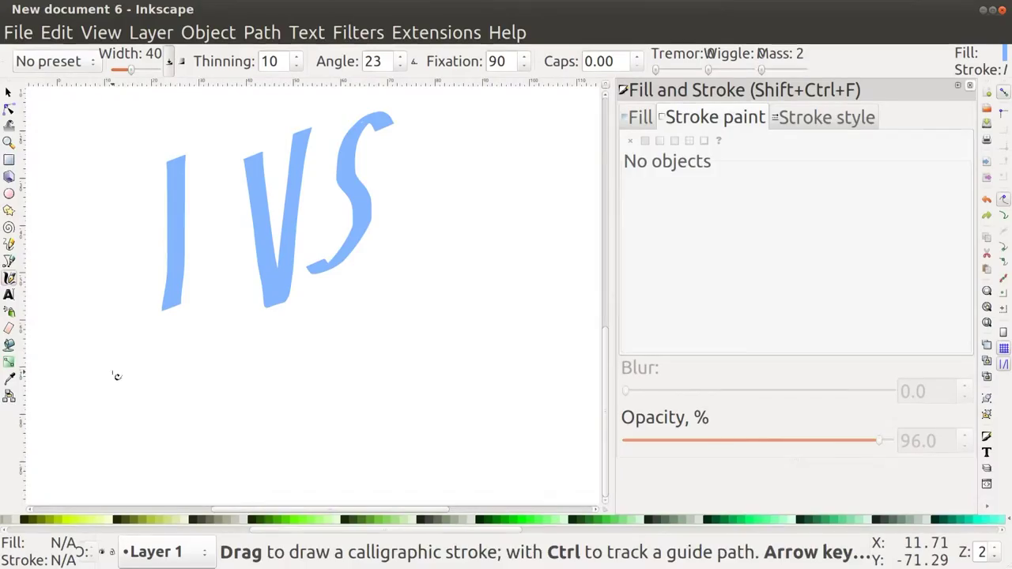
- Draw a row of further calligraphic strokes beneath the I, V and S shapes
{"action": "mouse_move", "coordinate": [104, 365]}
{"action": "left_mouse_down"}
{"action": "mouse_move", "coordinate": [157, 334]}
{"action": "mouse_move", "coordinate": [122, 454]}
{"action": "mouse_move", "coordinate": [55, 431]}
{"action": "left_mouse_up"}
{"action": "left_click_drag", "start_coordinate": [166, 381], "coordinate": [210, 375]}
{"action": "left_click_drag", "start_coordinate": [222, 321], "coordinate": [207, 451]}
{"action": "mouse_move", "coordinate": [314, 318]}
{"action": "left_mouse_down"}
{"action": "mouse_move", "coordinate": [249, 482]}
{"action": "mouse_move", "coordinate": [261, 499]}
{"action": "mouse_move", "coordinate": [323, 462]}
{"action": "left_mouse_up"}
{"action": "left_click_drag", "start_coordinate": [237, 396], "coordinate": [332, 393]}
{"action": "left_click_drag", "start_coordinate": [370, 388], "coordinate": [366, 431]}
{"action": "mouse_move", "coordinate": [343, 317]}
{"action": "left_mouse_down"}
{"action": "mouse_move", "coordinate": [425, 379]}
{"action": "mouse_move", "coordinate": [379, 435]}
{"action": "left_mouse_up"}
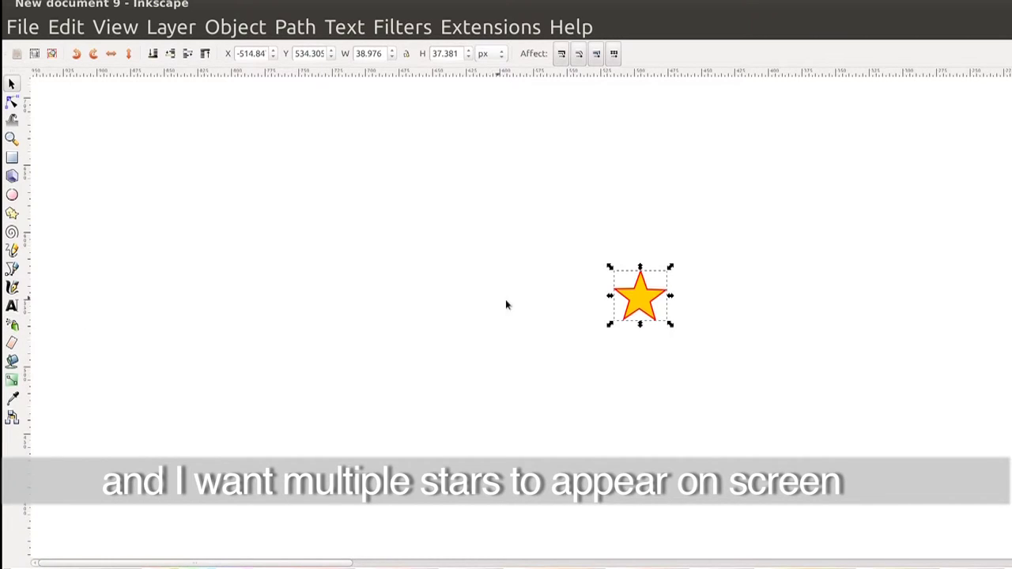
- Spray multiple copies of the small yellow star across the canvas with the Spray tool
{"action": "left_click", "coordinate": [12, 323]}
{"action": "mouse_move", "coordinate": [425, 261]}
{"action": "left_mouse_down"}
{"action": "mouse_move", "coordinate": [332, 253]}
{"action": "mouse_move", "coordinate": [259, 299]}
{"action": "mouse_move", "coordinate": [254, 346]}
{"action": "mouse_move", "coordinate": [305, 390]}
{"action": "mouse_move", "coordinate": [416, 423]}
{"action": "mouse_move", "coordinate": [504, 442]}
{"action": "mouse_move", "coordinate": [636, 432]}
{"action": "mouse_move", "coordinate": [604, 439]}
{"action": "mouse_move", "coordinate": [716, 406]}
{"action": "mouse_move", "coordinate": [783, 366]}
{"action": "mouse_move", "coordinate": [791, 301]}
{"action": "mouse_move", "coordinate": [762, 189]}
{"action": "mouse_move", "coordinate": [771, 151]}
{"action": "mouse_move", "coordinate": [826, 150]}
{"action": "left_mouse_up"}
{"action": "mouse_move", "coordinate": [862, 237]}
{"action": "left_mouse_down"}
{"action": "mouse_move", "coordinate": [916, 444]}
{"action": "mouse_move", "coordinate": [756, 479]}
{"action": "mouse_move", "coordinate": [675, 436]}
{"action": "mouse_move", "coordinate": [648, 317]}
{"action": "mouse_move", "coordinate": [613, 268]}
{"action": "mouse_move", "coordinate": [580, 241]}
{"action": "mouse_move", "coordinate": [435, 186]}
{"action": "mouse_move", "coordinate": [353, 172]}
{"action": "mouse_move", "coordinate": [289, 178]}
{"action": "mouse_move", "coordinate": [126, 265]}
{"action": "mouse_move", "coordinate": [115, 311]}
{"action": "mouse_move", "coordinate": [139, 387]}
{"action": "mouse_move", "coordinate": [170, 419]}
{"action": "mouse_move", "coordinate": [237, 456]}
{"action": "mouse_move", "coordinate": [373, 455]}
{"action": "mouse_move", "coordinate": [582, 255]}
{"action": "mouse_move", "coordinate": [656, 185]}
{"action": "left_mouse_up"}
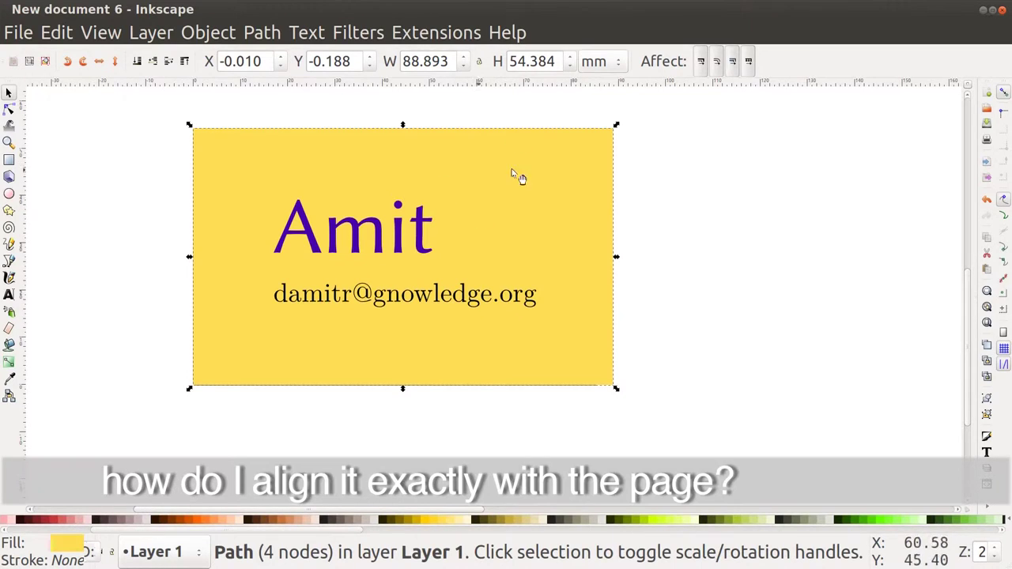
- Align the yellow card background with the page's upper-left corner and resize it to about 85.1 by 54.2 mm to fit the page
{"action": "scroll", "coordinate": [534, 229], "scroll_direction": "up", "scroll_amount": 1}
{"action": "scroll", "coordinate": [535, 224], "scroll_direction": "down", "scroll_amount": 1}
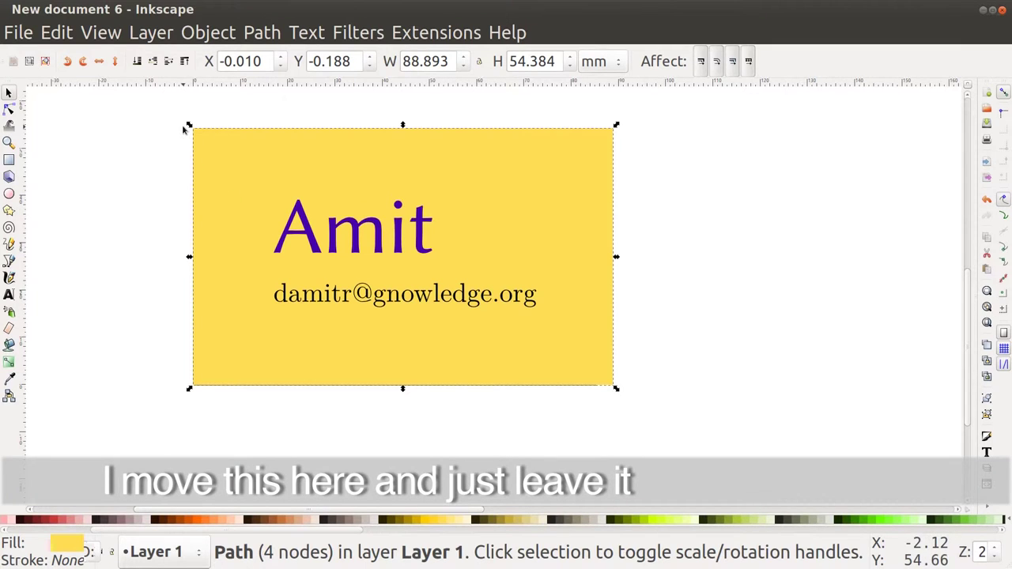
{"action": "left_click_drag", "start_coordinate": [204, 147], "coordinate": [205, 148]}
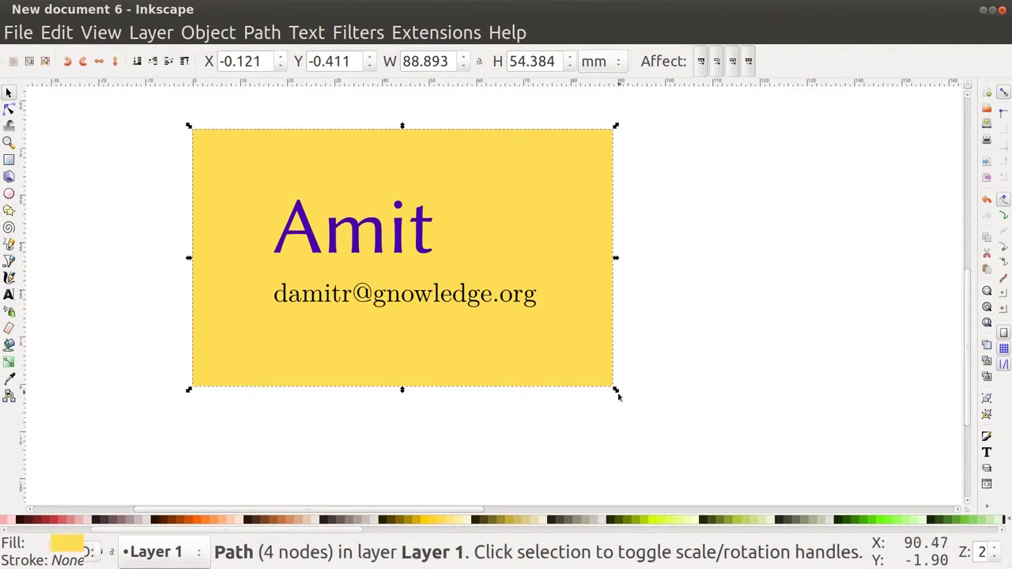
{"action": "left_click_drag", "start_coordinate": [615, 391], "coordinate": [597, 382]}
{"action": "left_click_drag", "start_coordinate": [405, 385], "coordinate": [397, 393]}
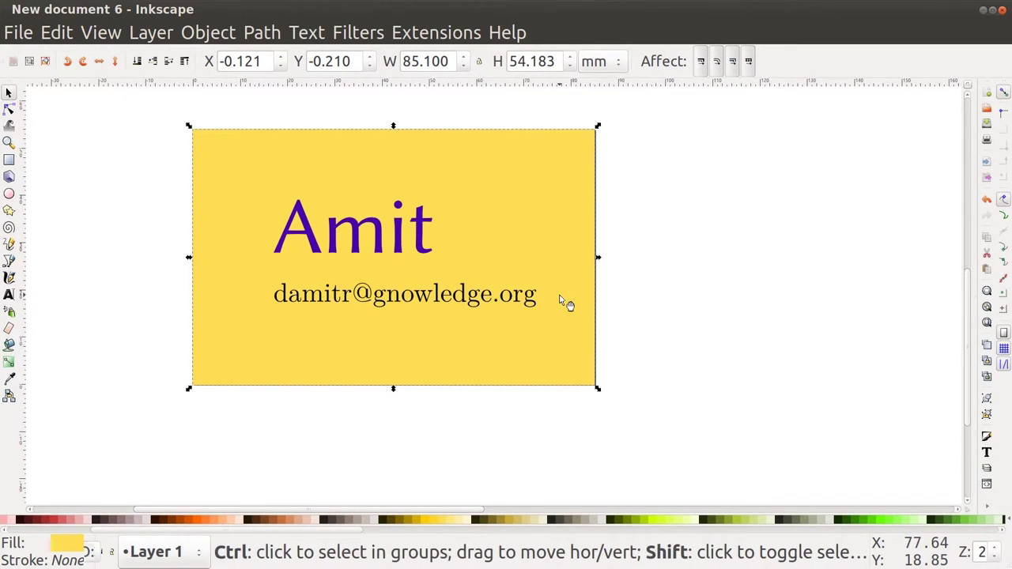
- Check the page's custom width and height in the document properties
{"action": "key", "text": "ctrl+shift+d"}
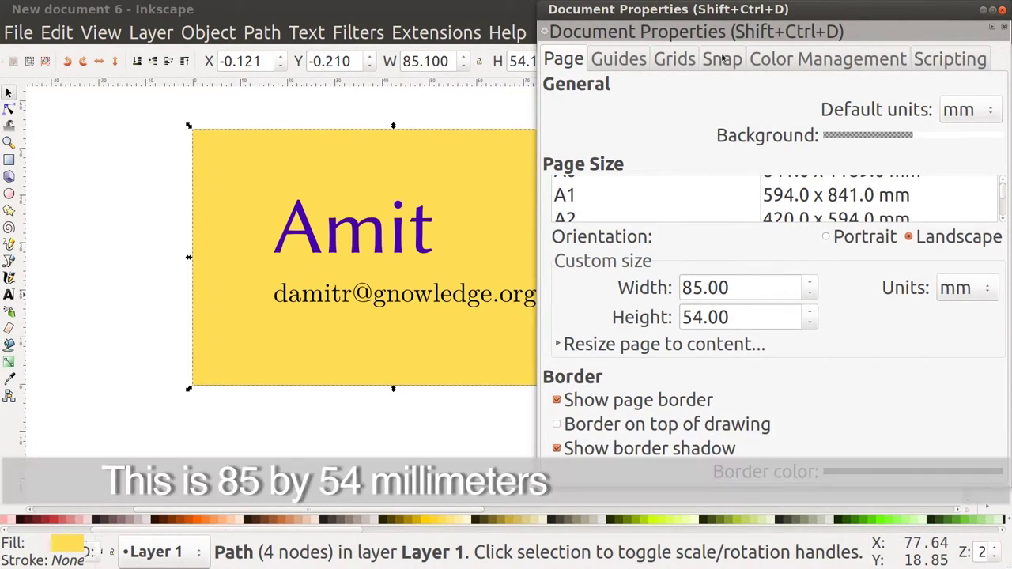
{"action": "double_click", "coordinate": [693, 316]}
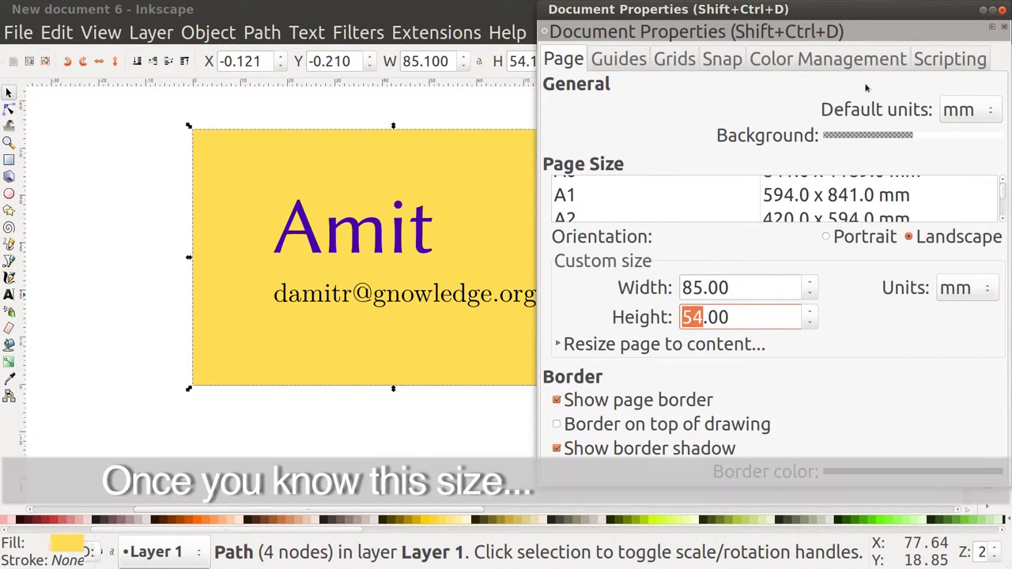
{"action": "left_click", "coordinate": [1003, 10]}
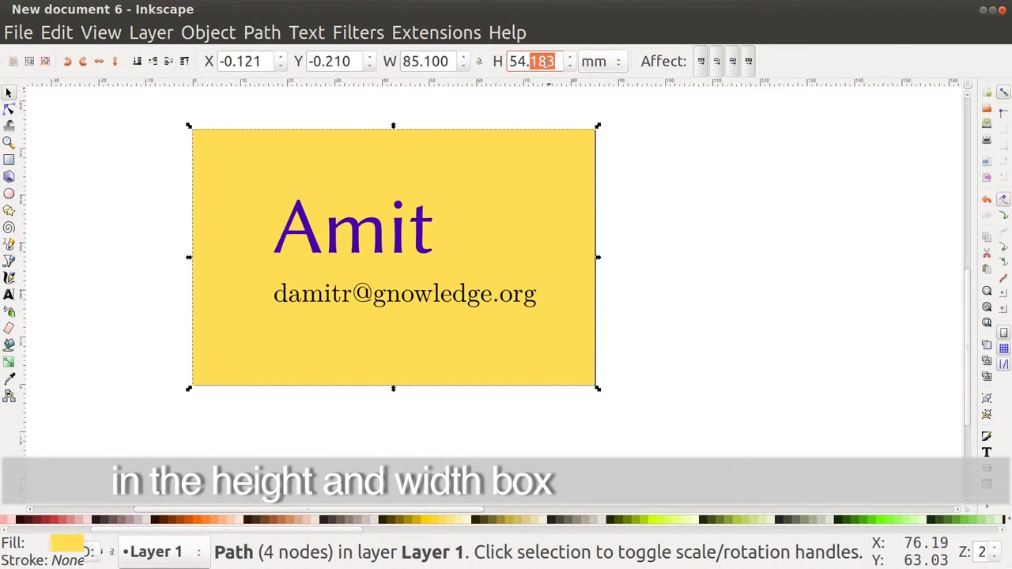
- Set the yellow card background's height to 54 mm and width to 85 mm, and deselect it
{"action": "key", "text": "Return"}
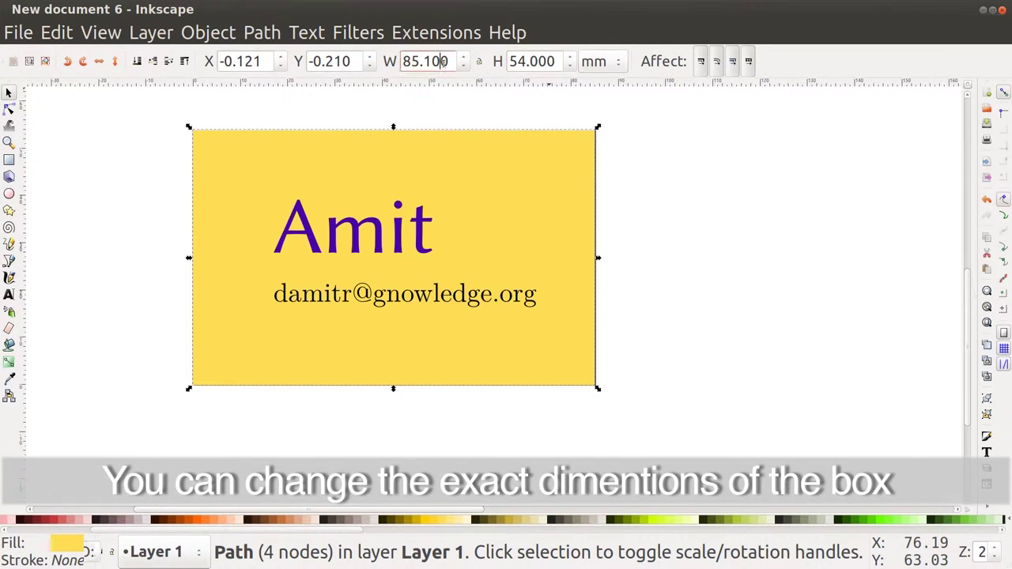
{"action": "key", "text": "Return"}
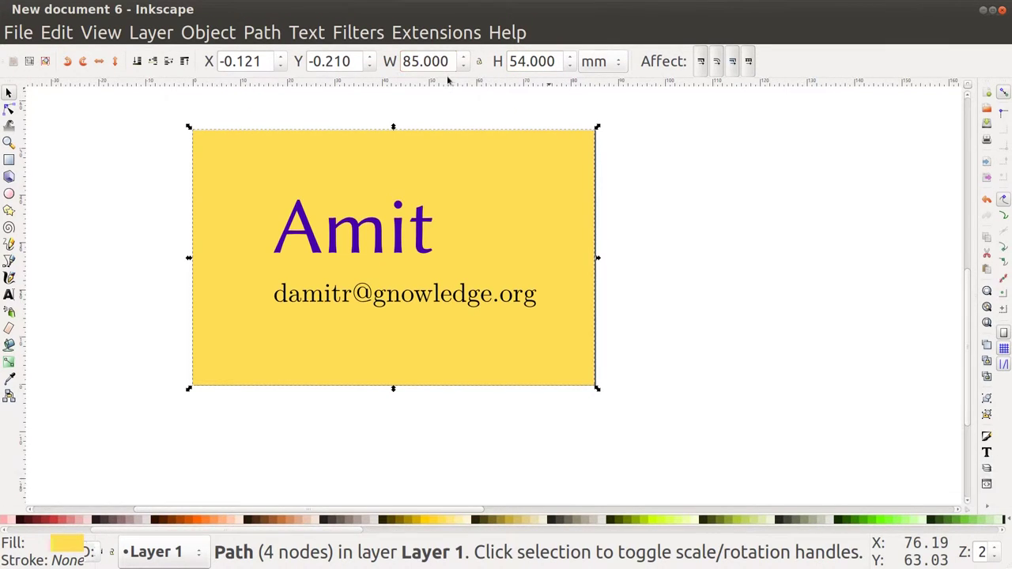
{"action": "left_click", "coordinate": [483, 110]}
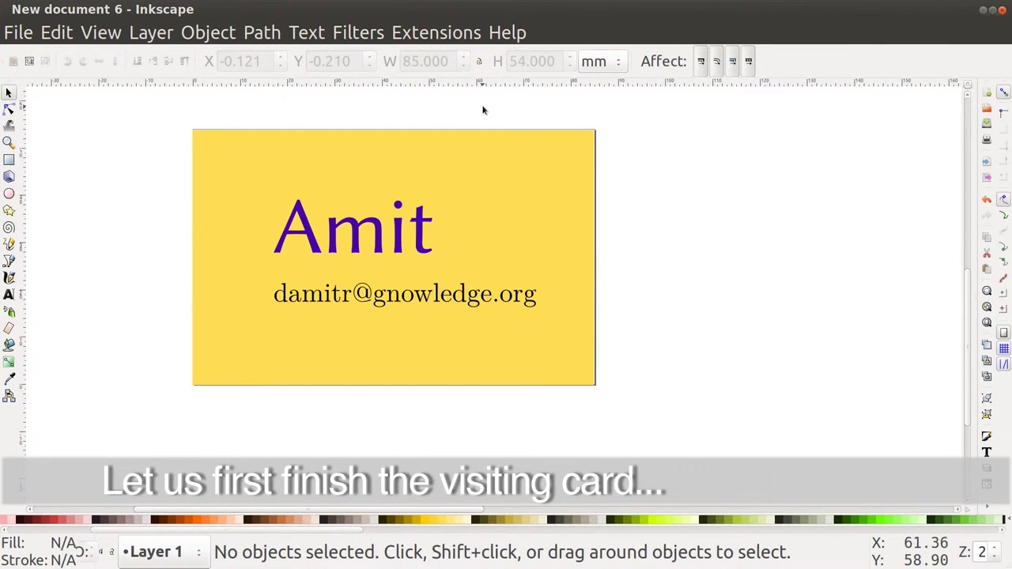
{"action": "left_click", "coordinate": [513, 186]}
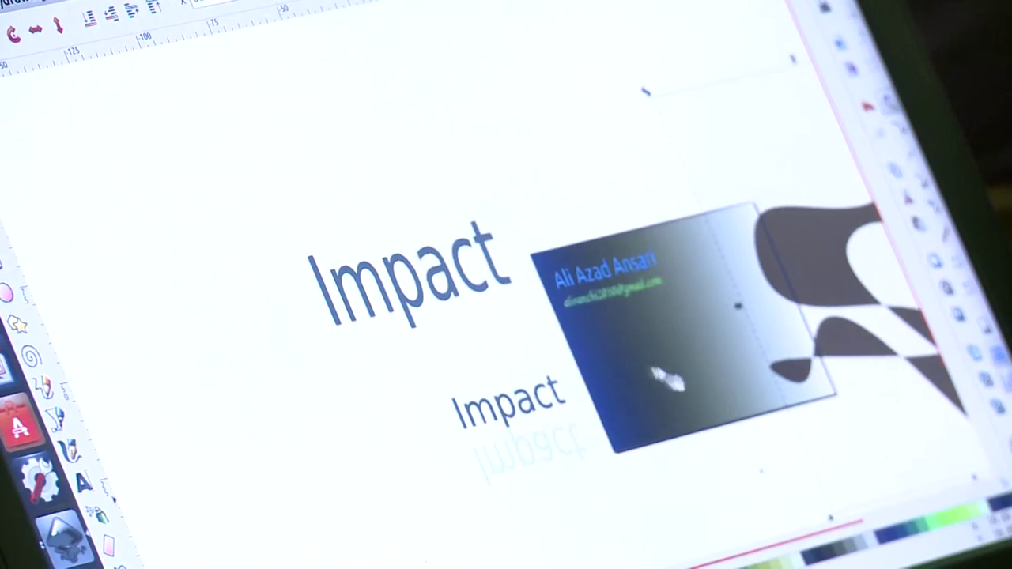
{"action": "left_click_drag", "start_coordinate": [655, 368], "coordinate": [624, 360]}
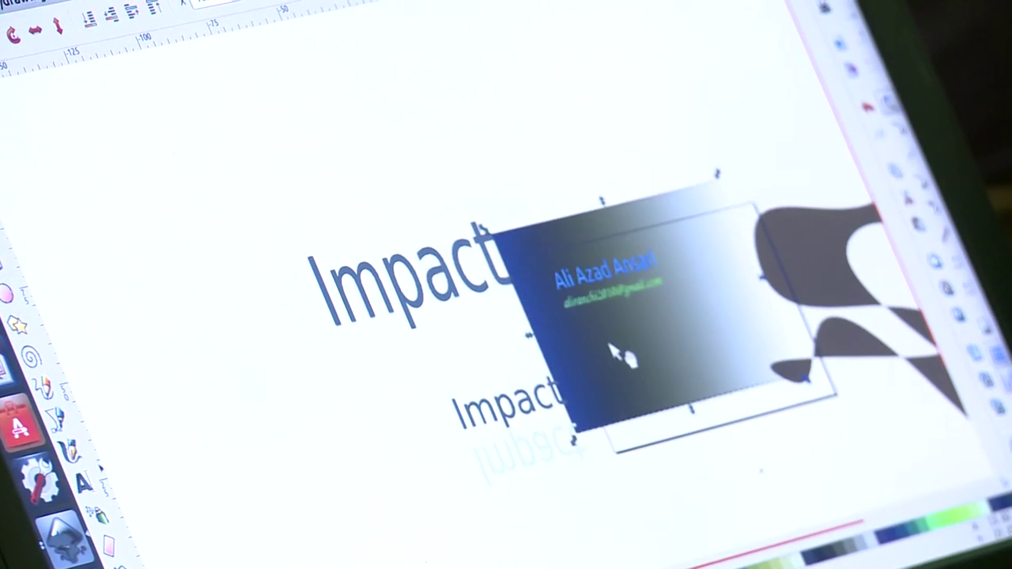